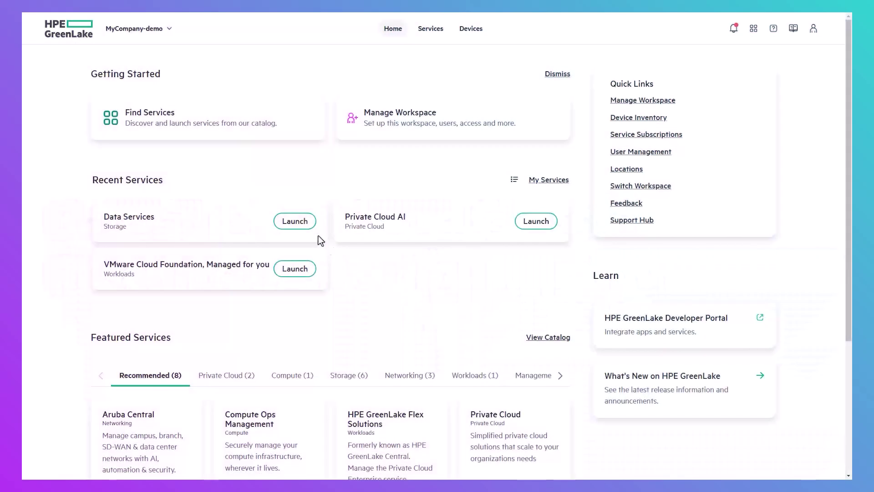
Step: Launch Data Services, then Data Ops Manager, to view the 15-system storage summary
{"action": "left_click", "coordinate": [295, 221]}
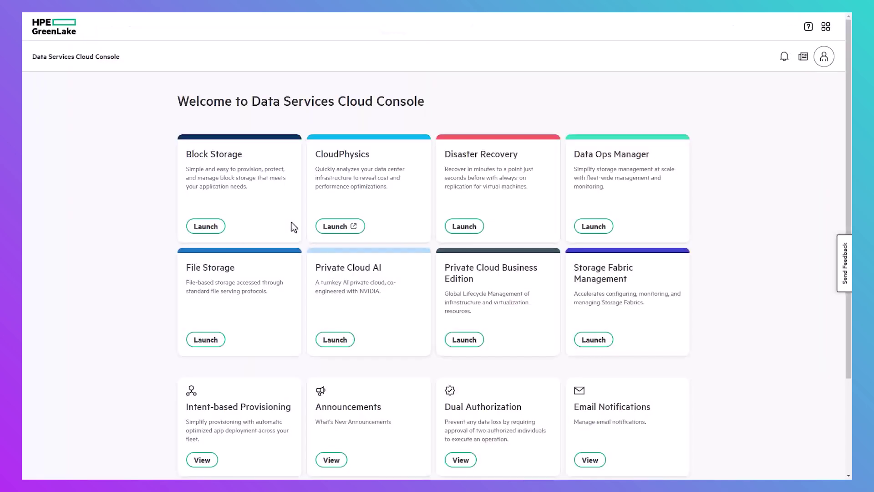
{"action": "left_click", "coordinate": [592, 227]}
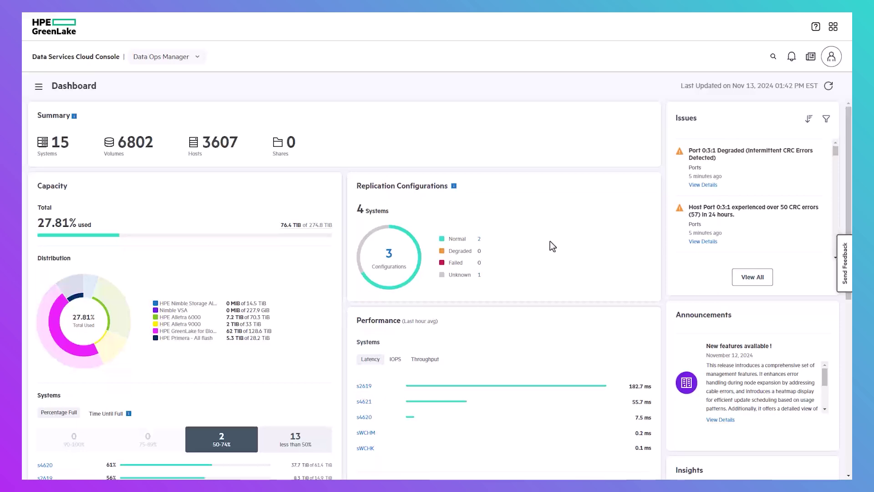
{"action": "scroll", "coordinate": [550, 242], "scroll_direction": "down", "scroll_amount": 5}
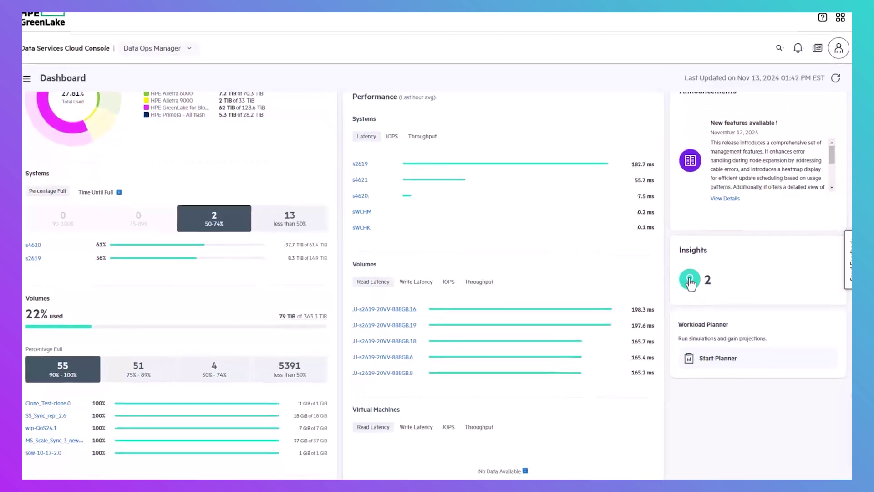
Step: Open the Storage CPU Contention insight for system s2619 from the Insights list
{"action": "left_click", "coordinate": [690, 280]}
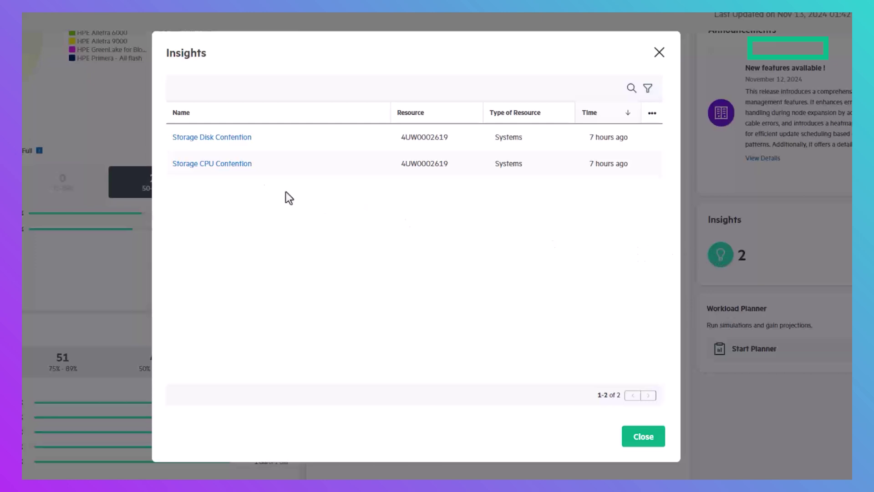
{"action": "left_click", "coordinate": [227, 164]}
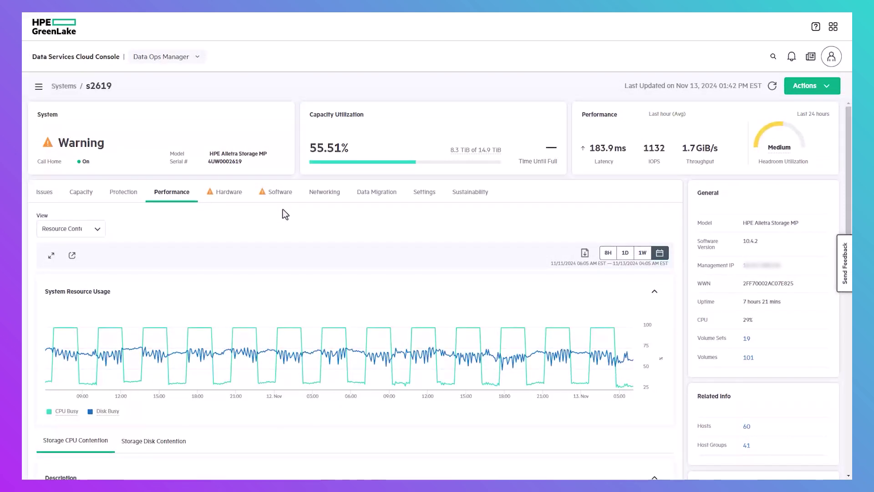
{"action": "left_click", "coordinate": [98, 232]}
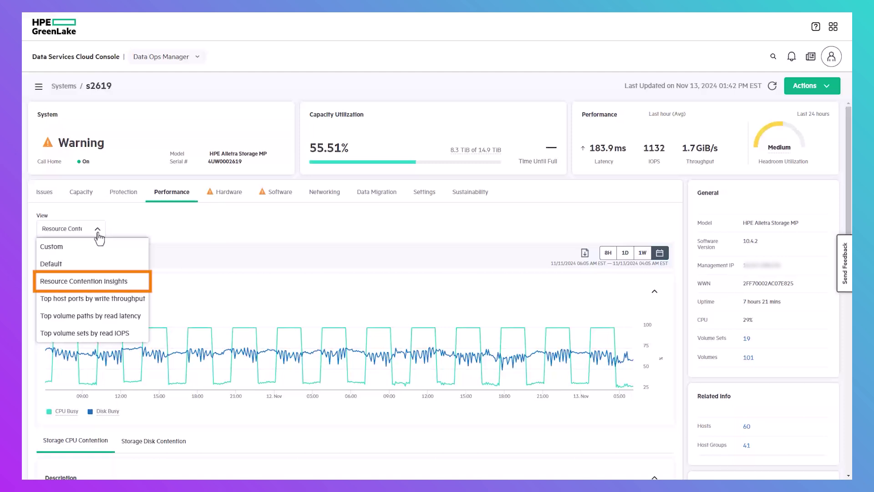
{"action": "left_click", "coordinate": [99, 235]}
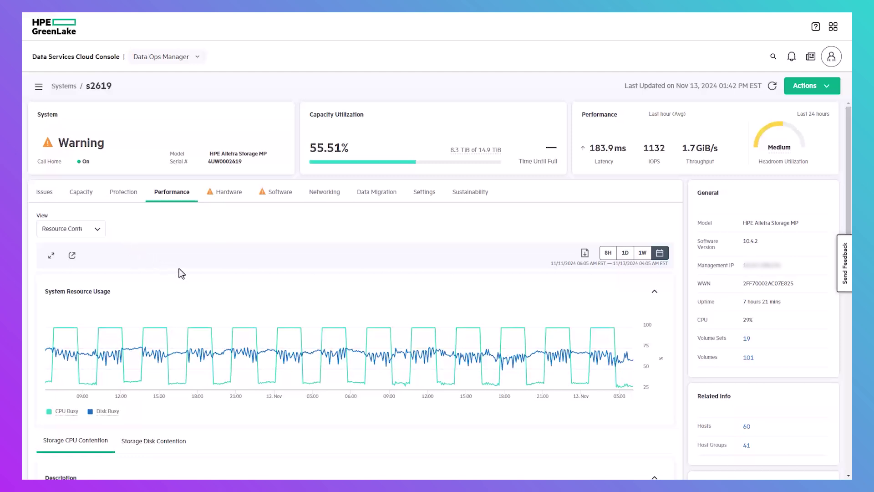
{"action": "scroll", "coordinate": [204, 278], "scroll_direction": "down", "scroll_amount": 1}
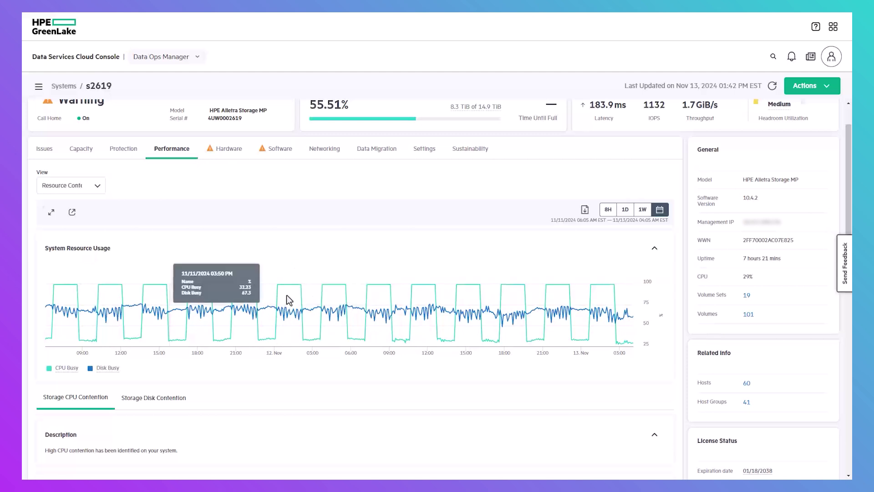
{"action": "scroll", "coordinate": [286, 296], "scroll_direction": "down", "scroll_amount": 4}
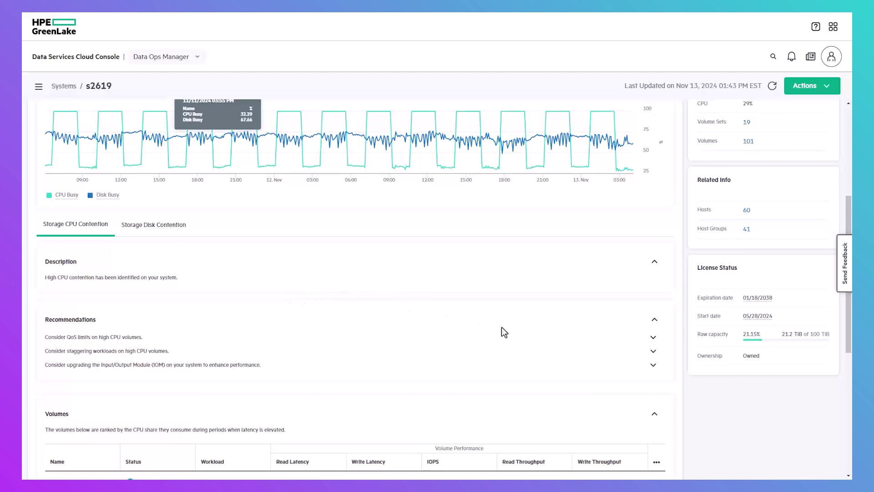
Step: Expand the QoS limits and workload-staggering recommendations and open the QoS limits help
{"action": "left_click", "coordinate": [654, 339]}
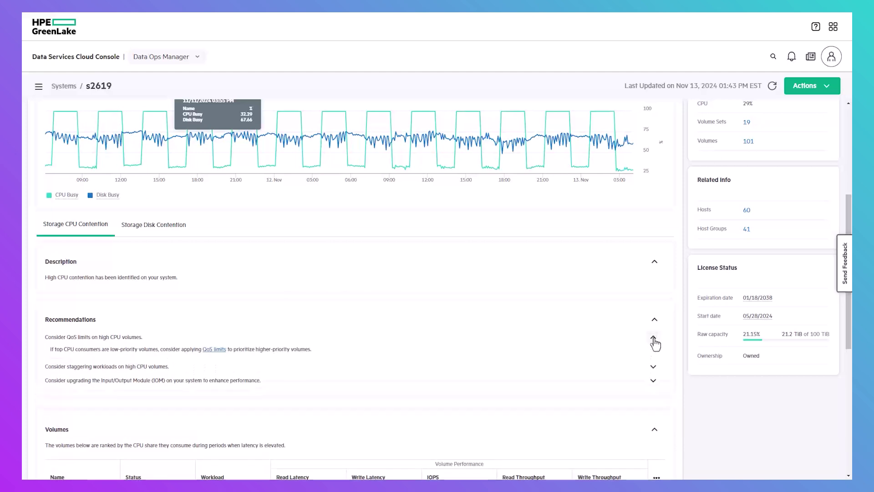
{"action": "left_click", "coordinate": [651, 369]}
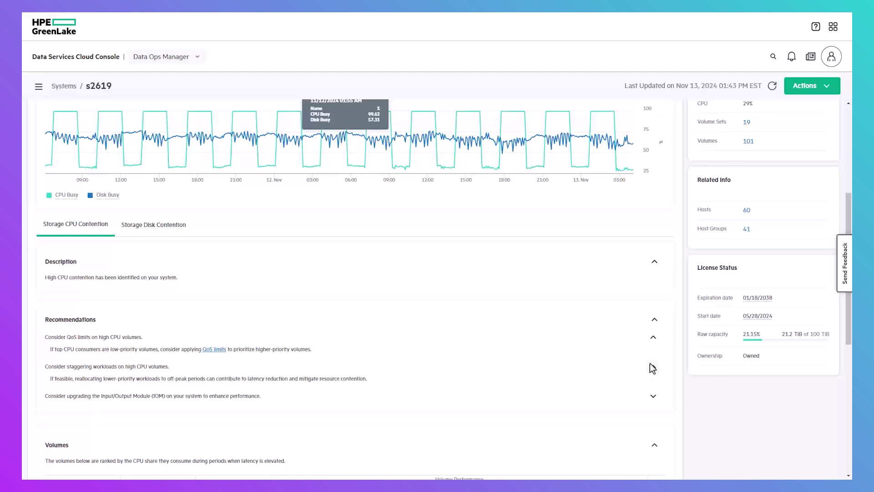
{"action": "left_click", "coordinate": [214, 349]}
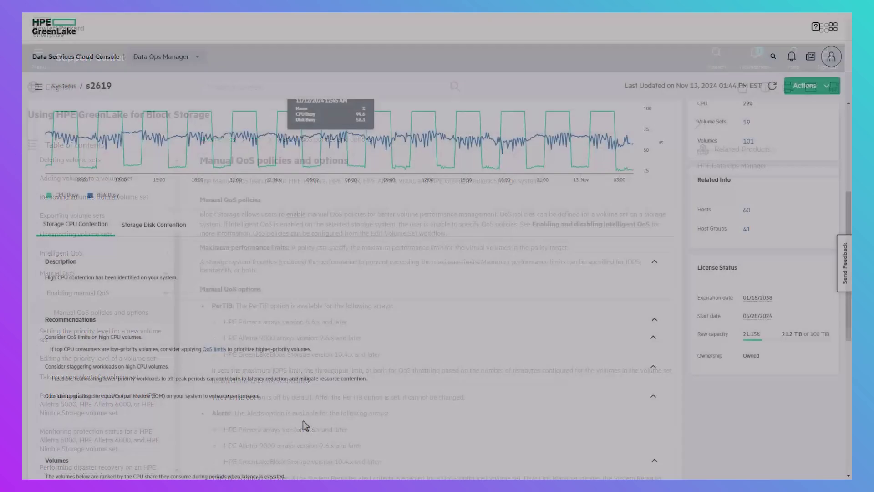
Step: Close the QoS help and review the Volumes table ranked by CPU share
{"action": "scroll", "coordinate": [304, 424], "scroll_direction": "down", "scroll_amount": 4}
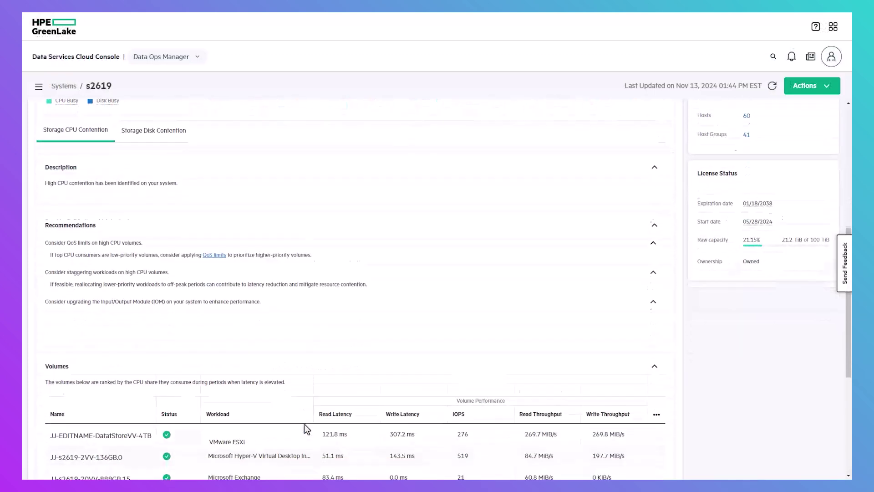
{"action": "left_click", "coordinate": [304, 424]}
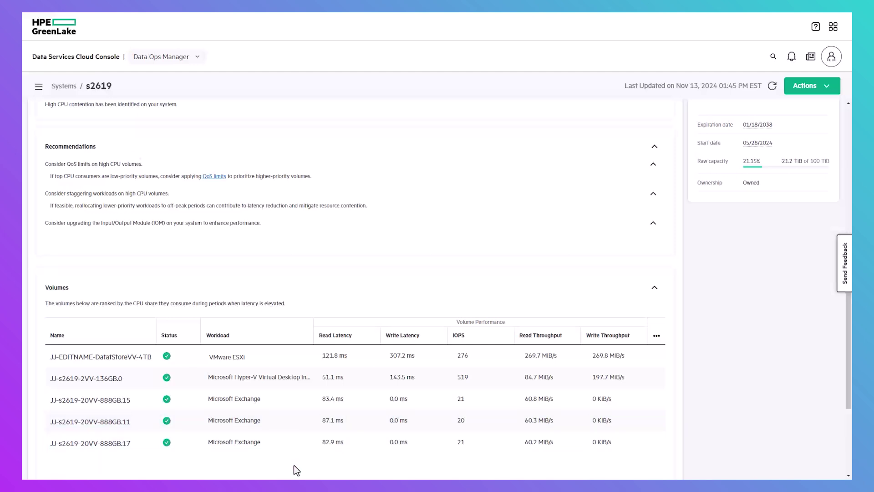
{"action": "scroll", "coordinate": [294, 466], "scroll_direction": "up", "scroll_amount": 4}
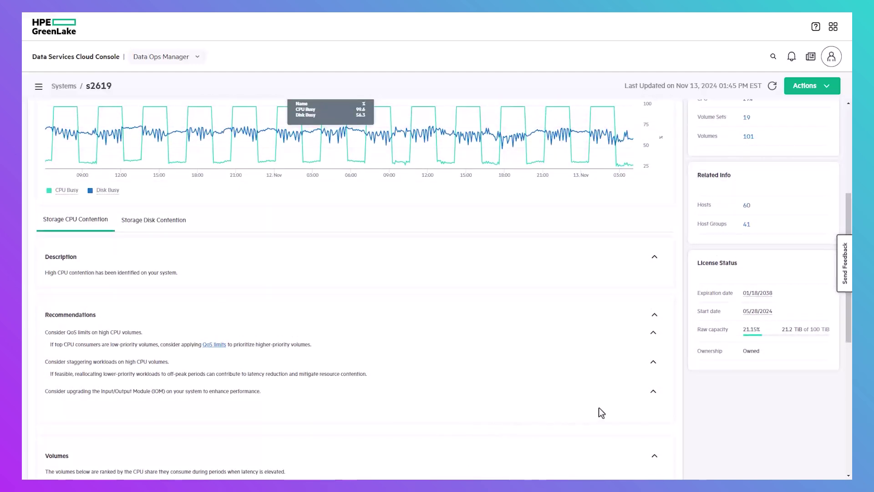
Step: Expand the IOM upgrade recommendation and open its storage system upgrade procedure
{"action": "left_click", "coordinate": [652, 393]}
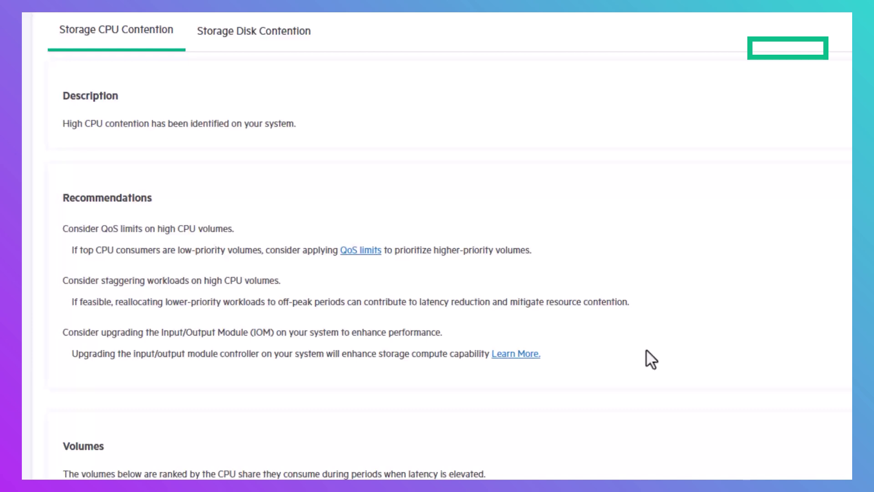
{"action": "left_click", "coordinate": [510, 356]}
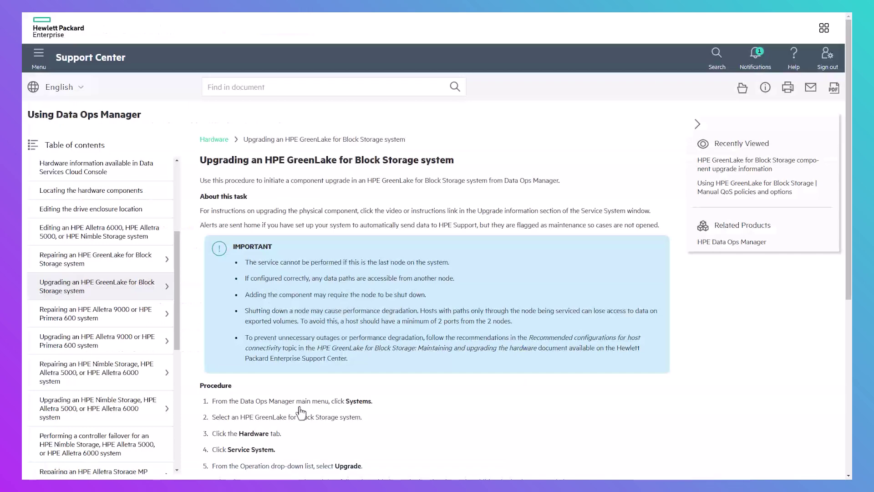
{"action": "scroll", "coordinate": [300, 412], "scroll_direction": "down", "scroll_amount": 8}
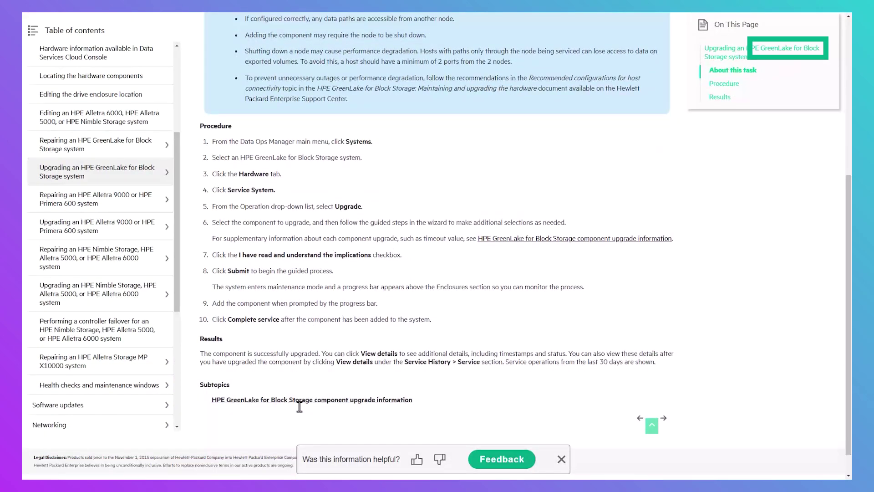
{"action": "left_click", "coordinate": [301, 399]}
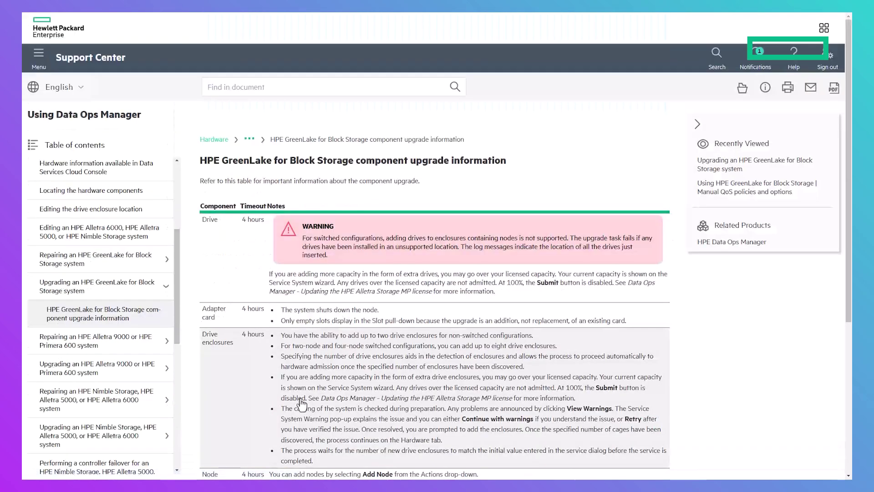
{"action": "scroll", "coordinate": [301, 403], "scroll_direction": "down", "scroll_amount": 3}
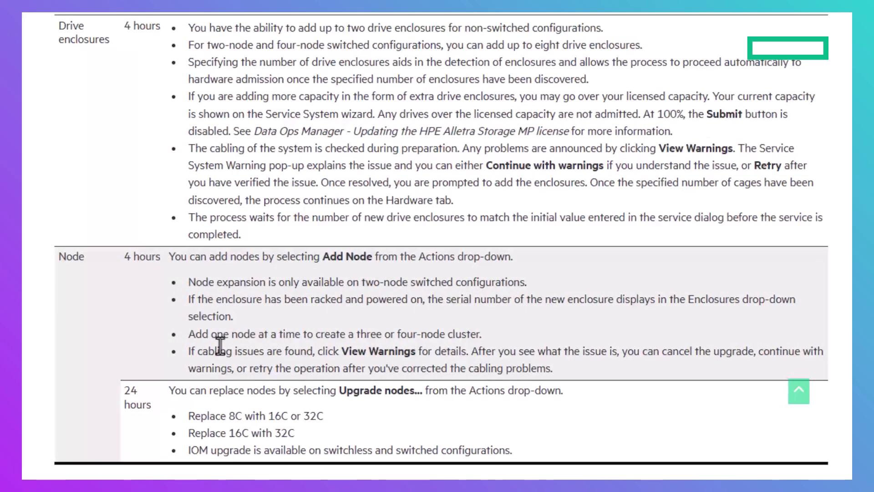
{"action": "scroll", "coordinate": [220, 346], "scroll_direction": "down", "scroll_amount": 2}
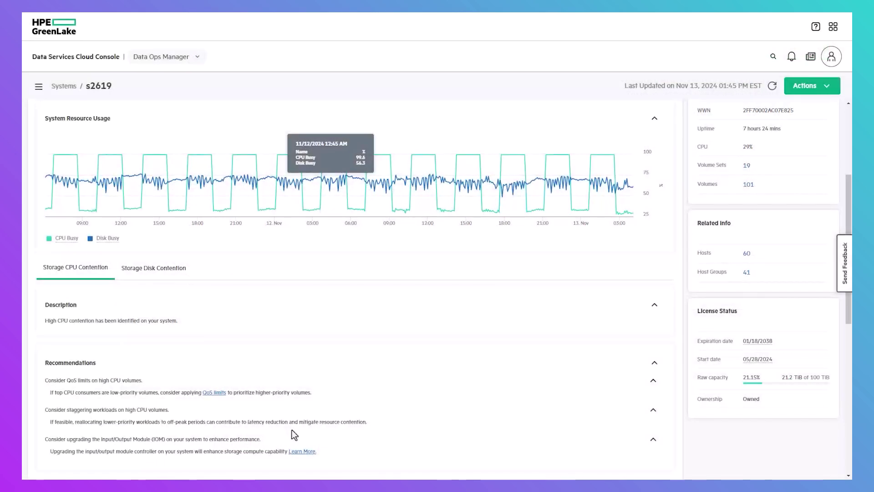
Step: Switch s2619 to the Storage Disk Contention tab and scroll through its findings
{"action": "left_click", "coordinate": [154, 273]}
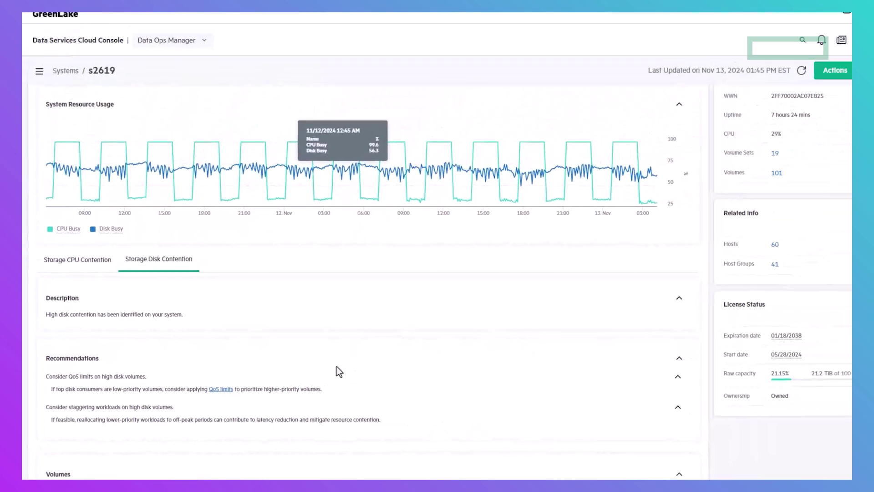
{"action": "scroll", "coordinate": [324, 370], "scroll_direction": "down", "scroll_amount": 2}
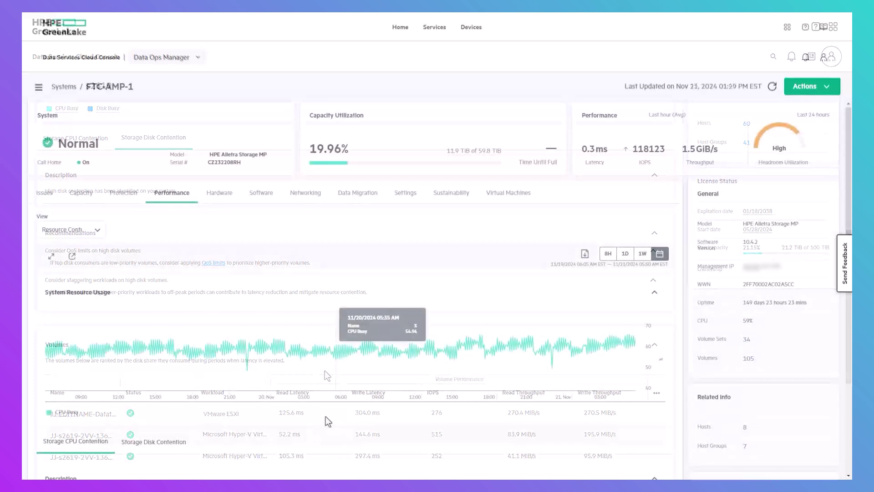
Step: Show FTC-AMP-1's disk contention over 11/17–11/18/2024 and open the Download Performance Report dialog
{"action": "scroll", "coordinate": [326, 417], "scroll_direction": "down", "scroll_amount": 3}
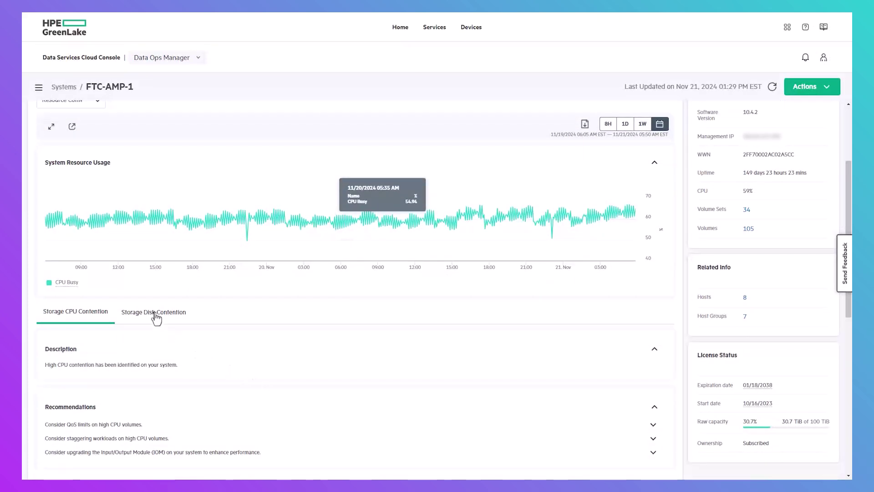
{"action": "left_click", "coordinate": [155, 314]}
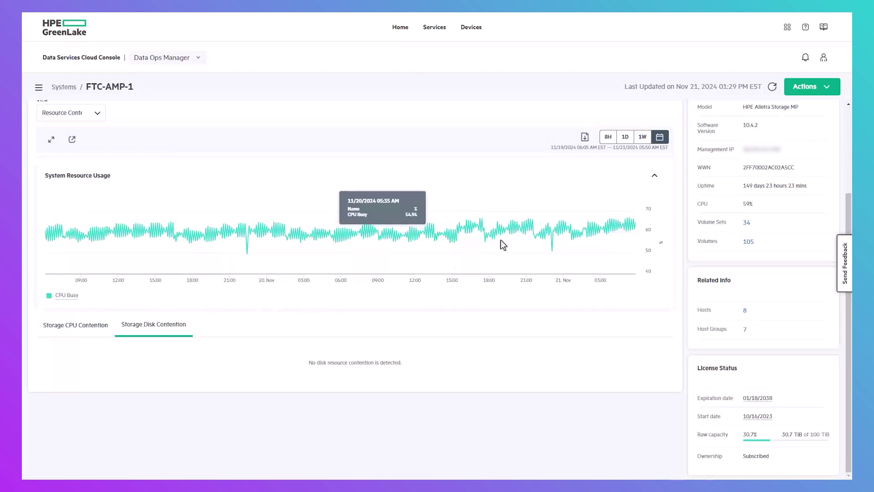
{"action": "left_click", "coordinate": [660, 138]}
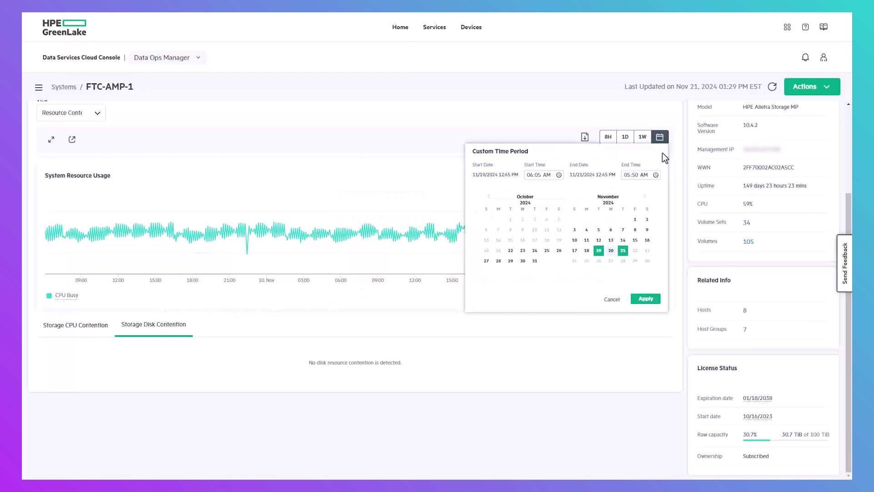
{"action": "left_click", "coordinate": [574, 250]}
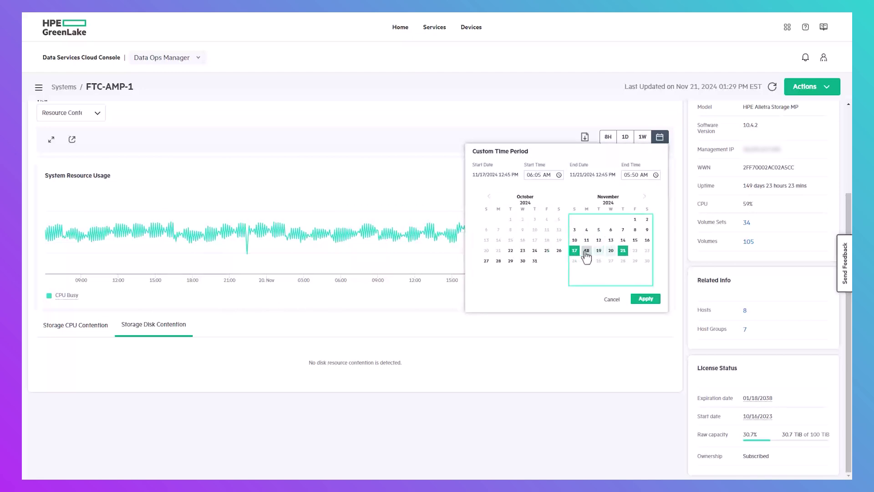
{"action": "left_click", "coordinate": [586, 251]}
{"action": "left_click", "coordinate": [645, 300]}
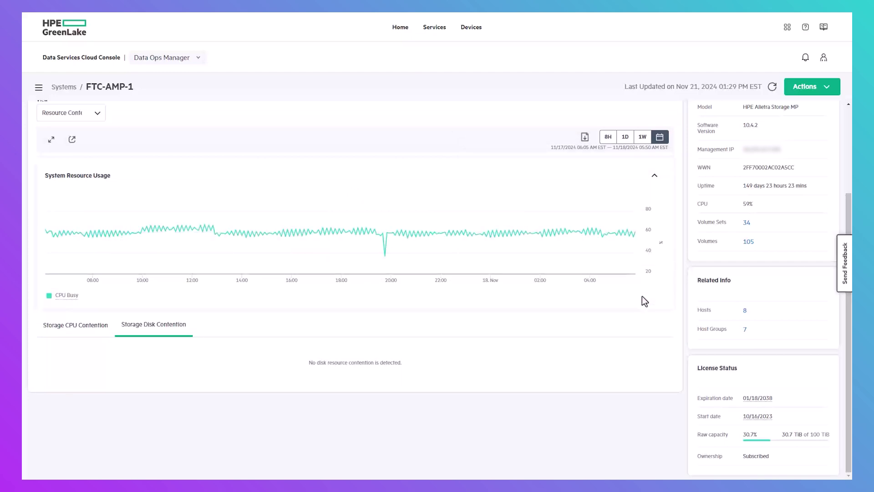
{"action": "left_click", "coordinate": [585, 137]}
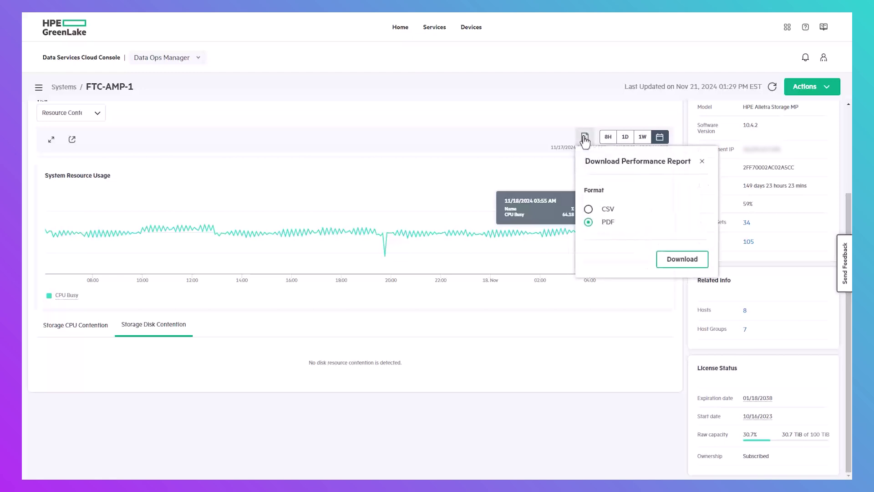